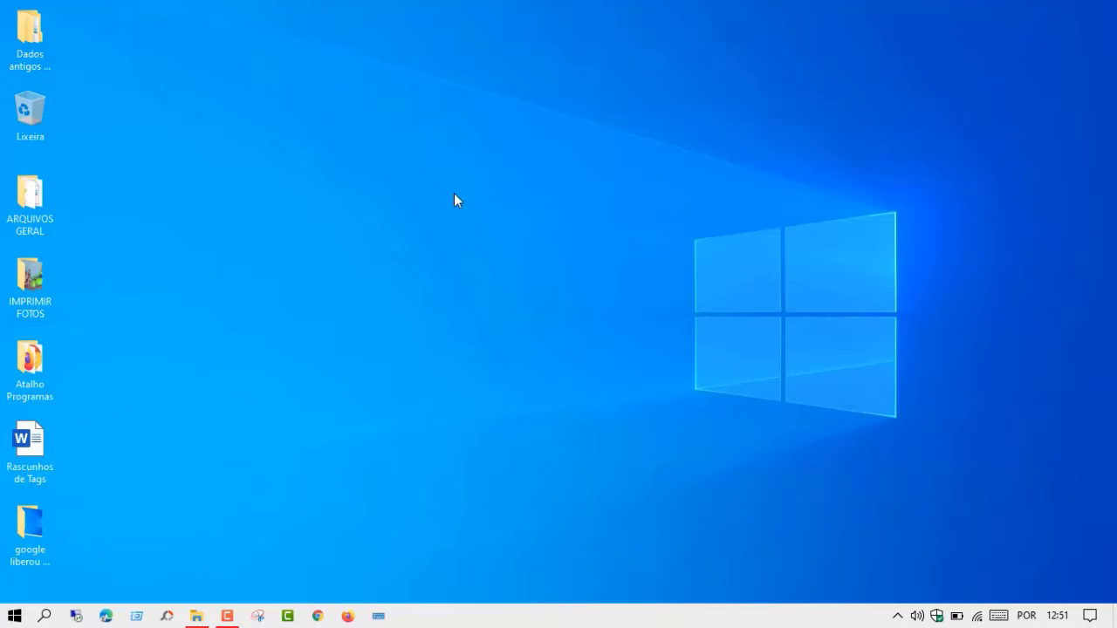
Create two new folders on an empty area of the desktop, keeping their default names.
{"action": "right_click", "coordinate": [484, 156]}
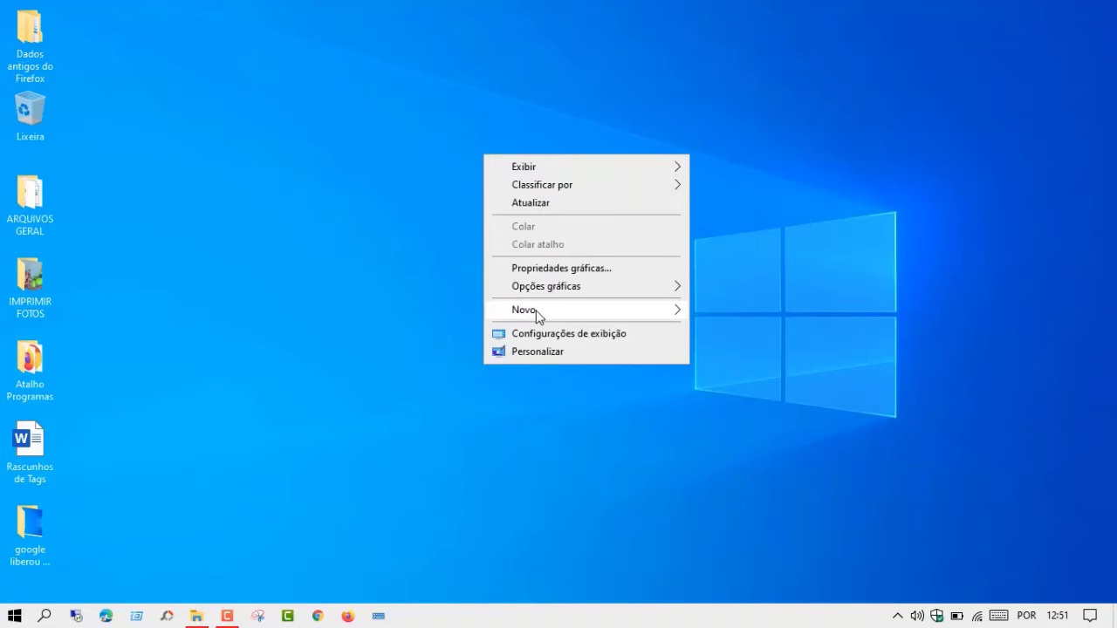
{"action": "mouse_move", "coordinate": [538, 314]}
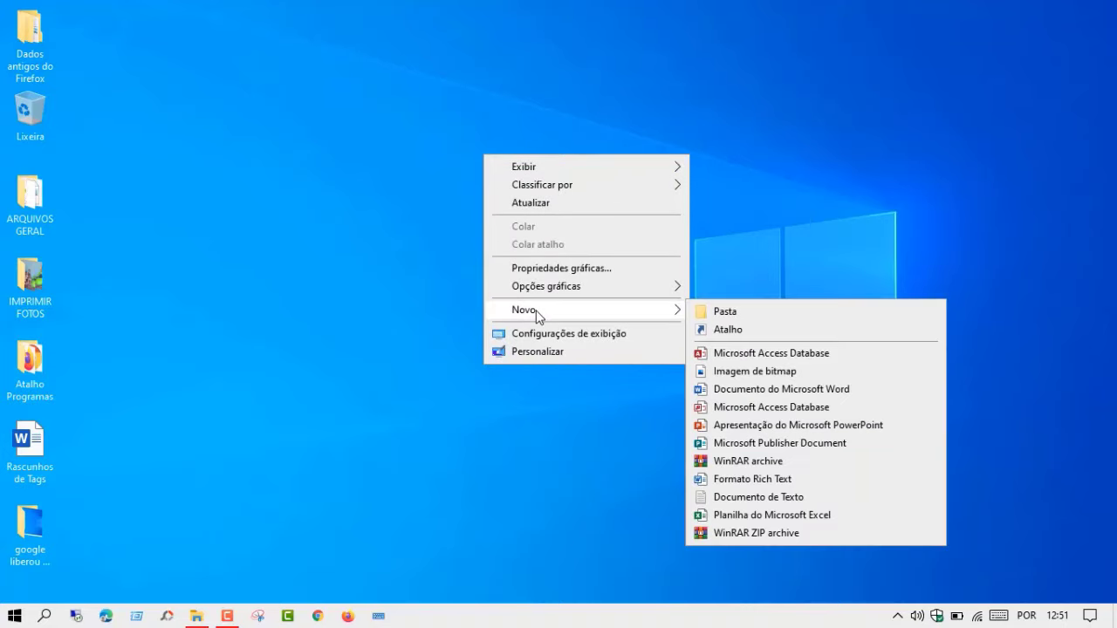
{"action": "left_click", "coordinate": [726, 312]}
{"action": "key", "text": "Return"}
{"action": "left_click", "coordinate": [549, 262]}
{"action": "right_click", "coordinate": [550, 259]}
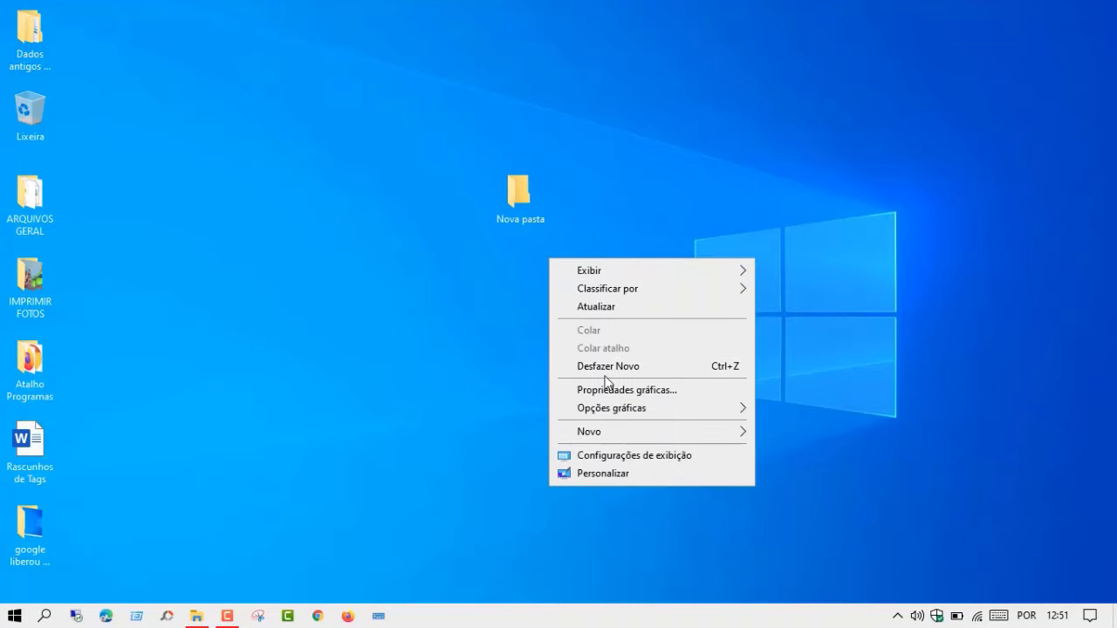
{"action": "mouse_move", "coordinate": [603, 434]}
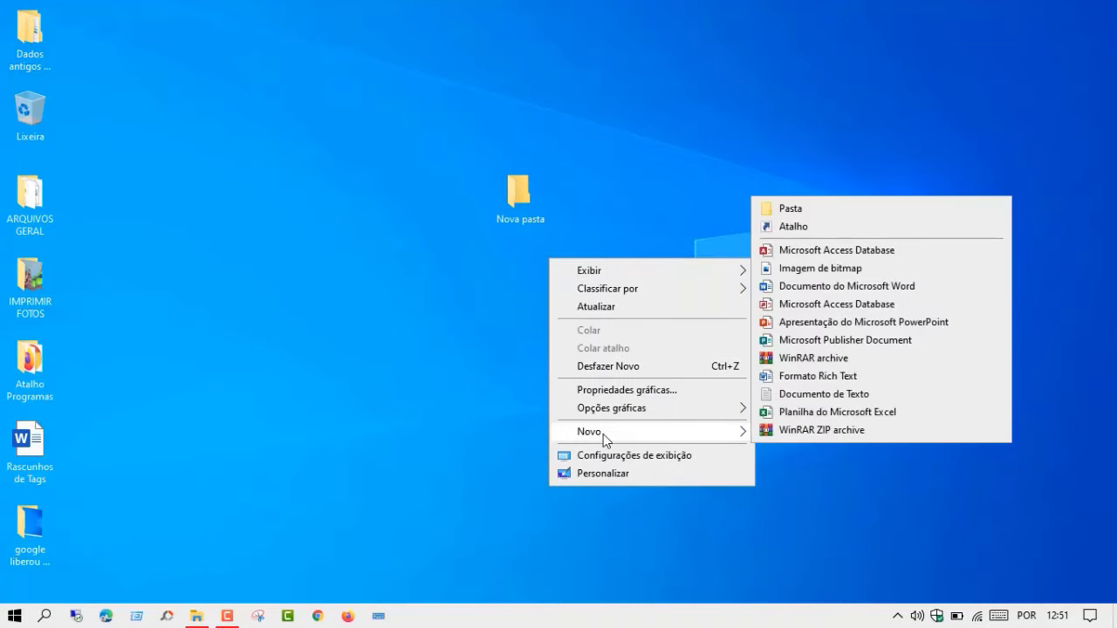
{"action": "left_click", "coordinate": [871, 212]}
{"action": "left_click", "coordinate": [560, 411]}
Add two more folders with default names to the desktop, making four new folders altogether.
{"action": "right_click", "coordinate": [562, 411]}
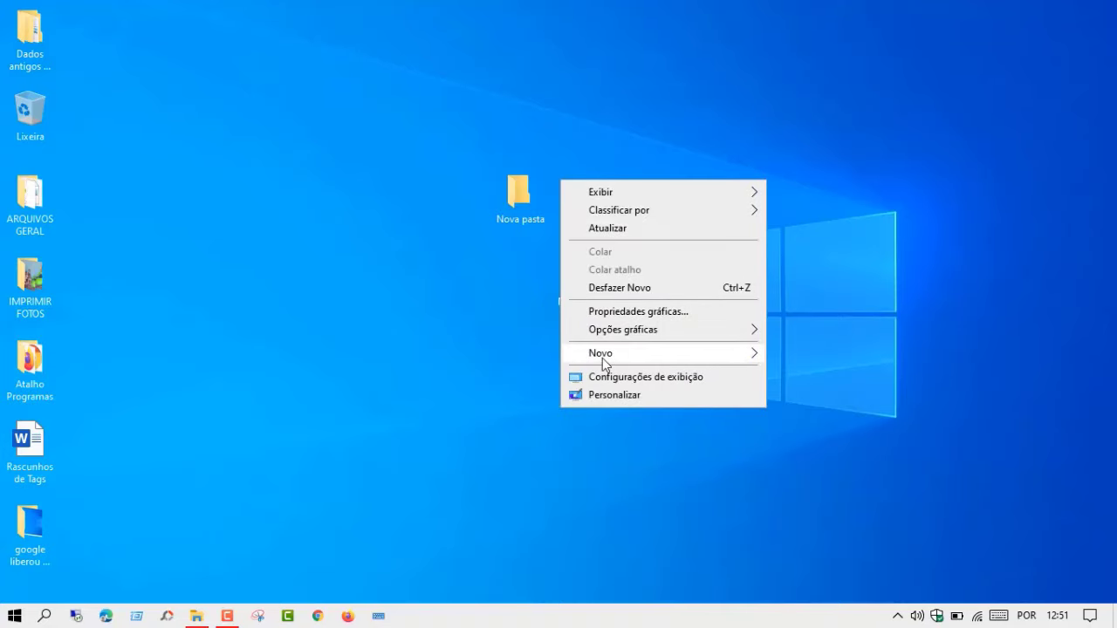
{"action": "mouse_move", "coordinate": [603, 358]}
{"action": "left_click", "coordinate": [798, 354]}
{"action": "left_click", "coordinate": [716, 335]}
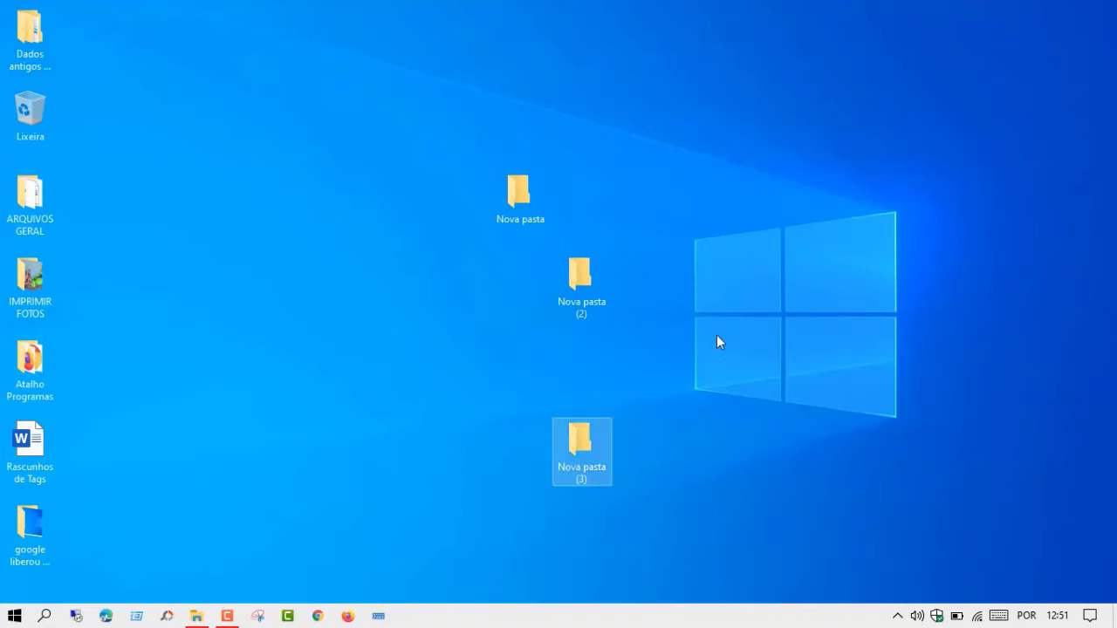
{"action": "right_click", "coordinate": [717, 335]}
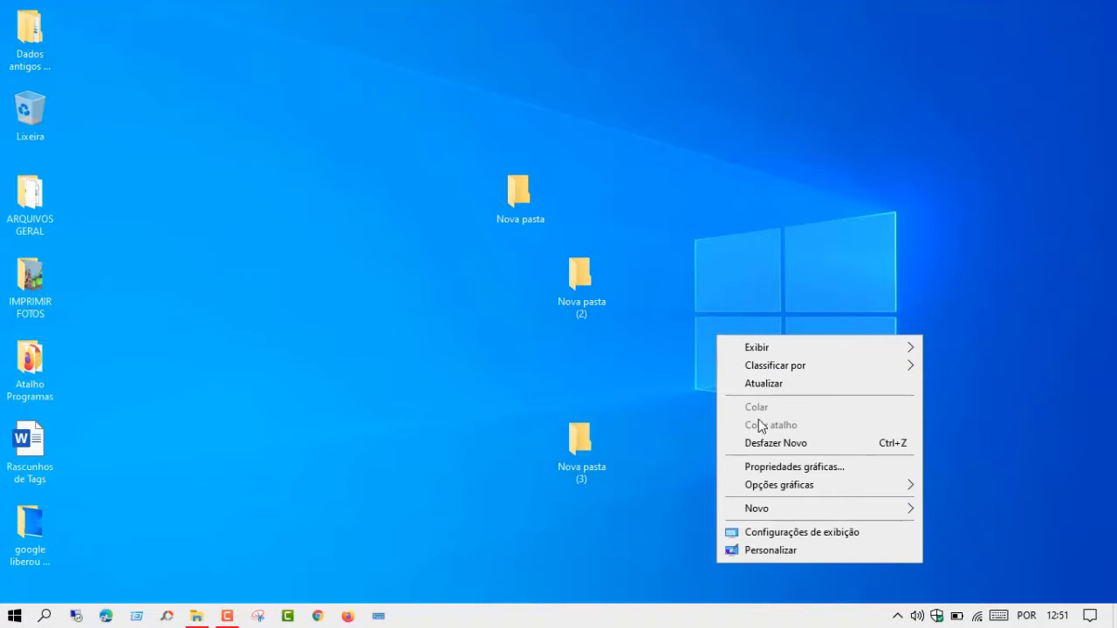
{"action": "mouse_move", "coordinate": [772, 511]}
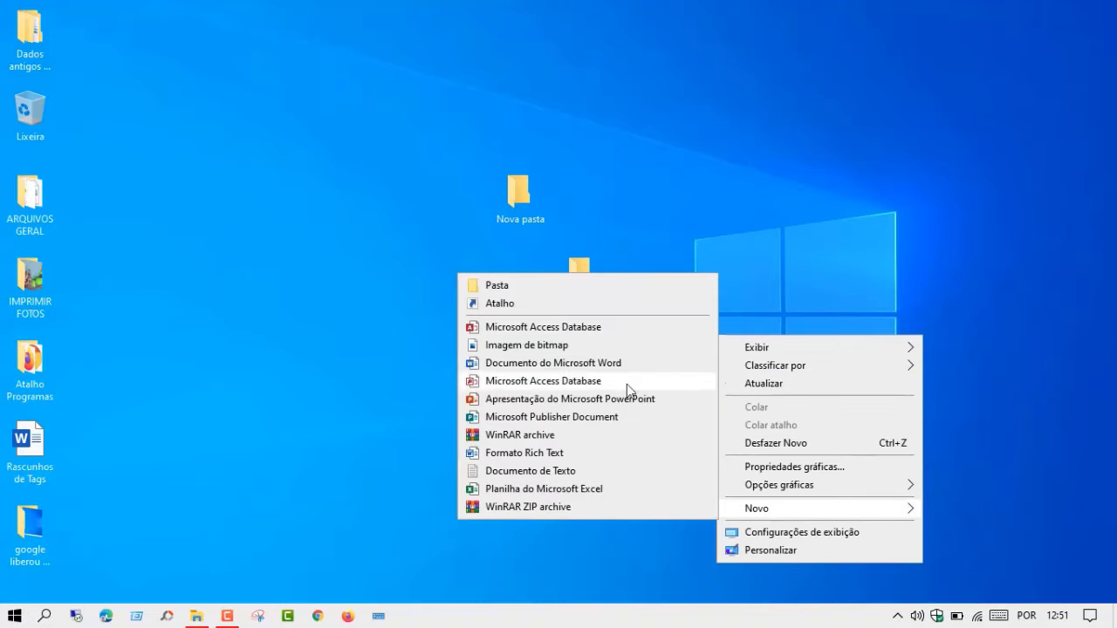
{"action": "left_click", "coordinate": [510, 285]}
Arrange the four new folders in one vertical column on the desktop, in the order Nova pasta, (2), (4), (3).
{"action": "left_click", "coordinate": [518, 194]}
{"action": "left_click_drag", "start_coordinate": [518, 194], "coordinate": [463, 34]}
{"action": "left_click_drag", "start_coordinate": [583, 315], "coordinate": [494, 239]}
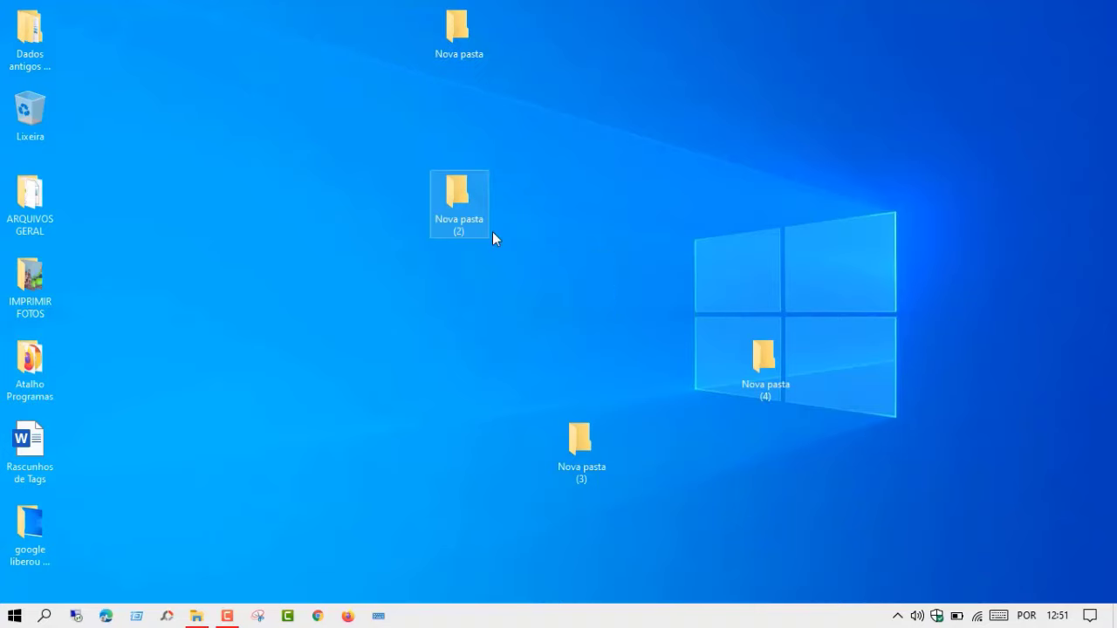
{"action": "left_click_drag", "start_coordinate": [749, 392], "coordinate": [442, 391]}
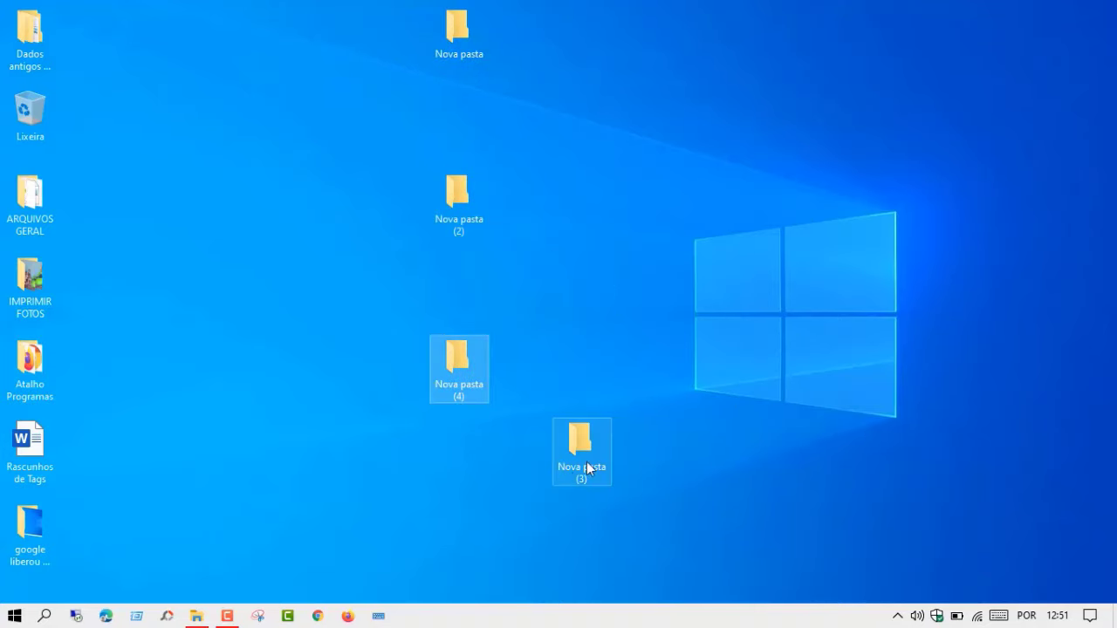
{"action": "left_click_drag", "start_coordinate": [591, 465], "coordinate": [417, 510]}
{"action": "left_click_drag", "start_coordinate": [384, 547], "coordinate": [454, 534]}
{"action": "left_click", "coordinate": [614, 357]}
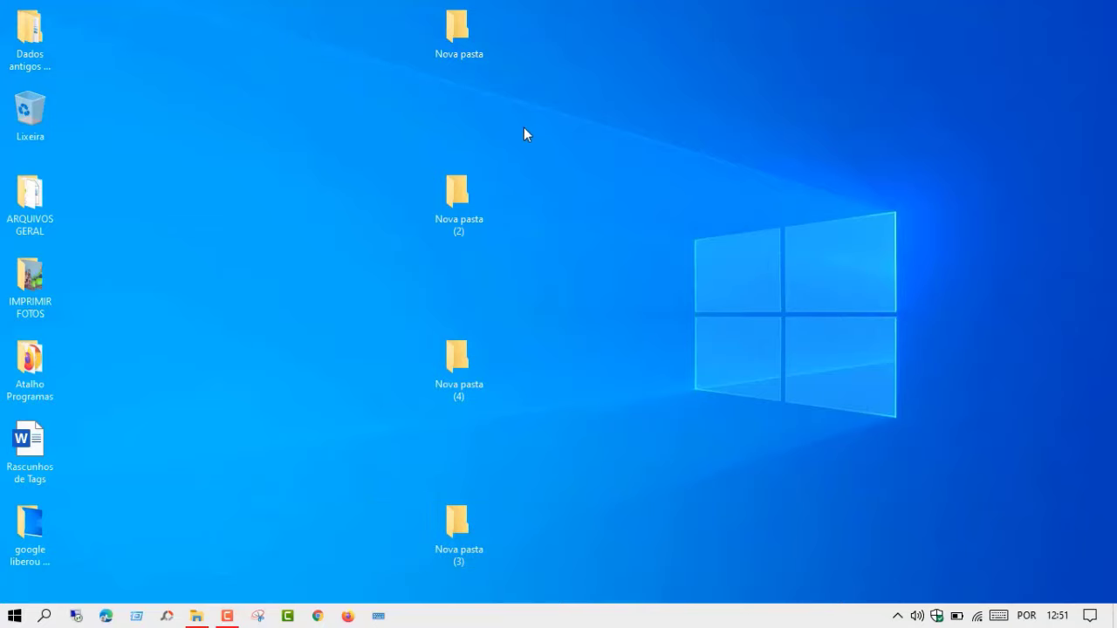
Delete the Nova pasta folder by sending it to the Recycle Bin.
{"action": "left_click", "coordinate": [463, 47]}
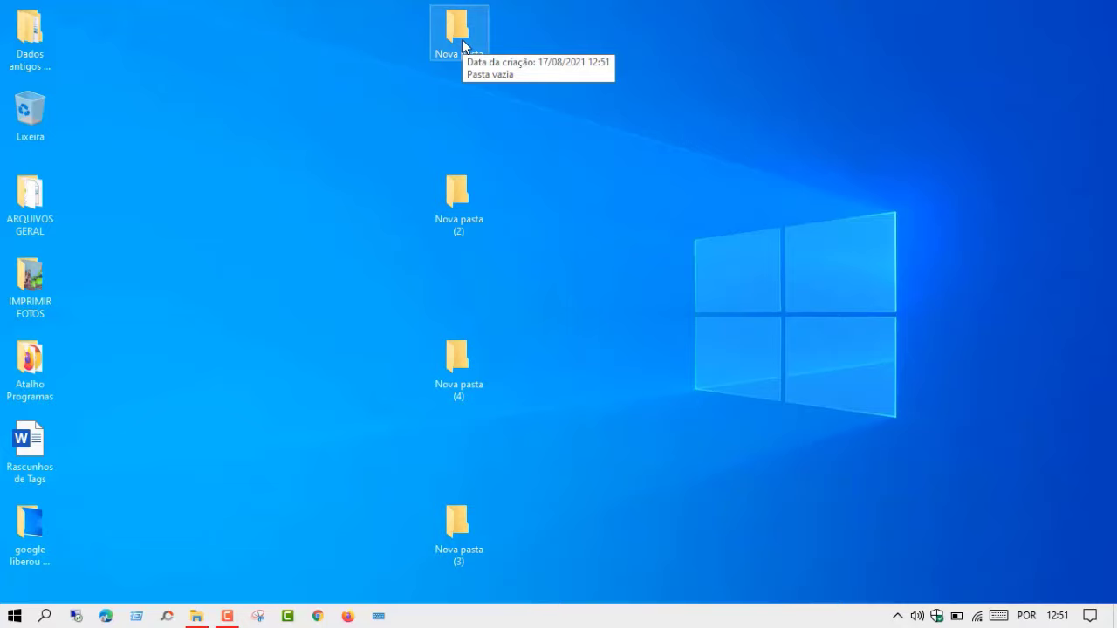
{"action": "key", "text": "Delete"}
{"action": "left_click", "coordinate": [463, 46]}
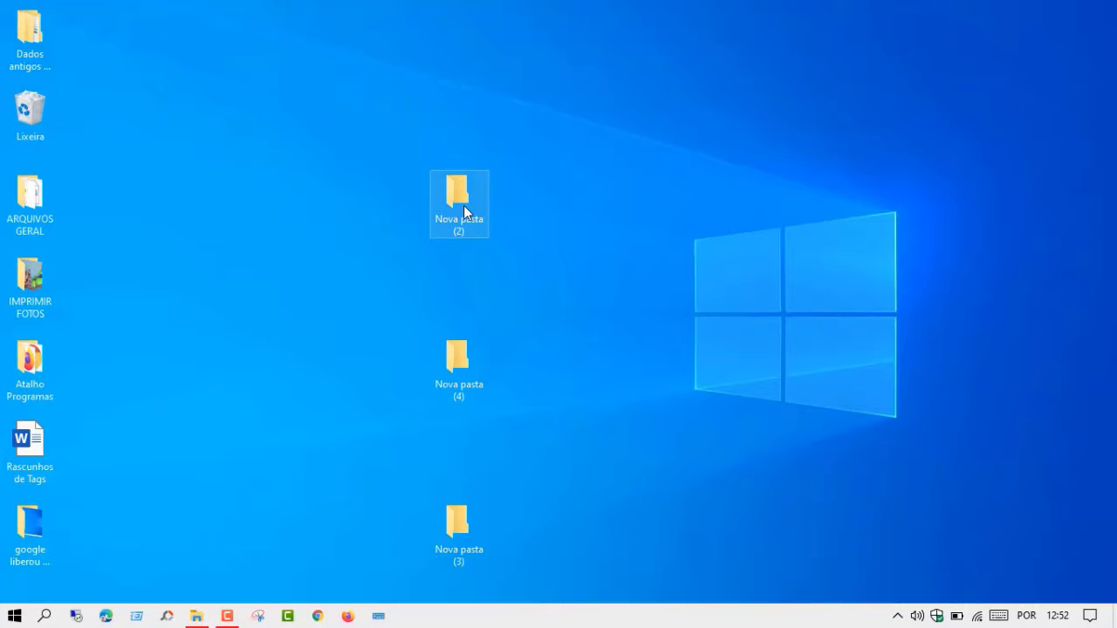
Permanently delete the Nova pasta (2) folder without using the Recycle Bin, and check the Recycle Bin's contents.
{"action": "mouse_move", "coordinate": [463, 205]}
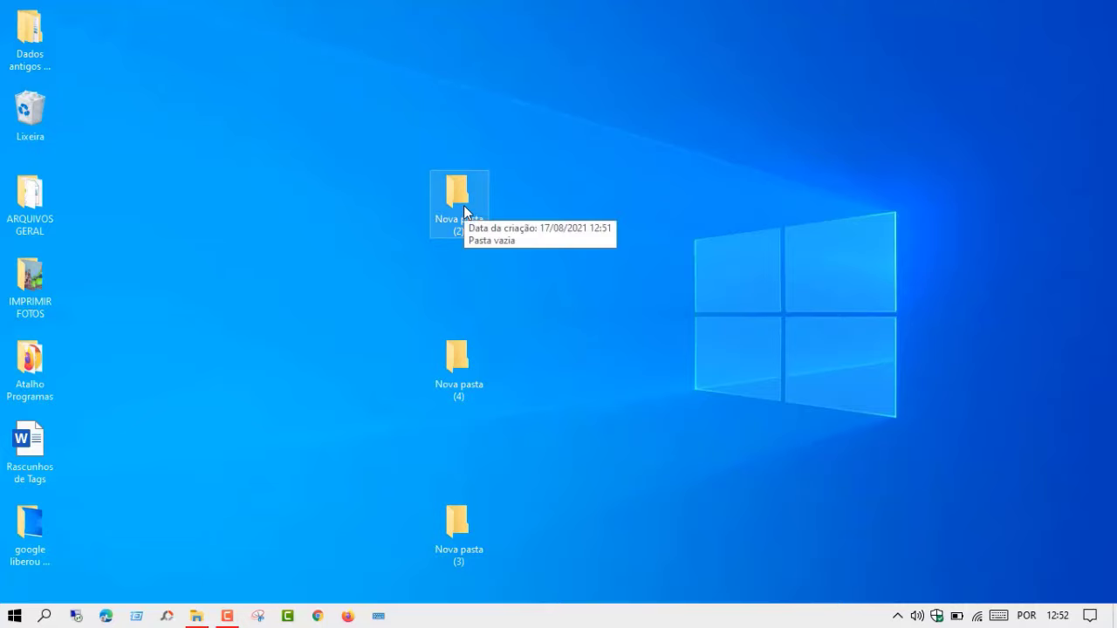
{"action": "key", "text": "shift+Delete"}
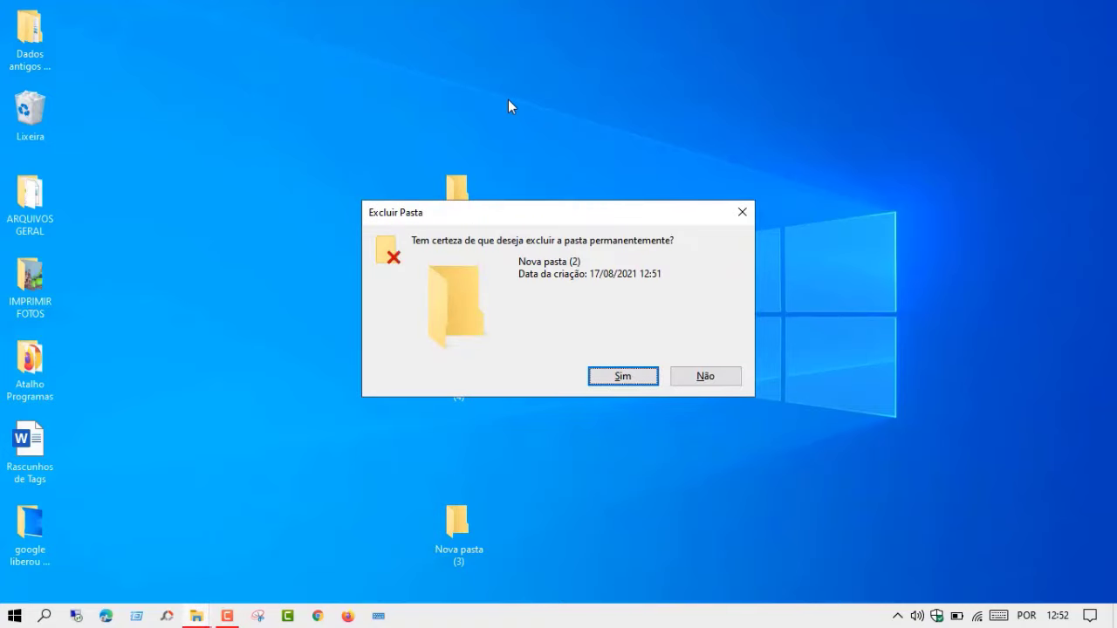
{"action": "left_click", "coordinate": [631, 381]}
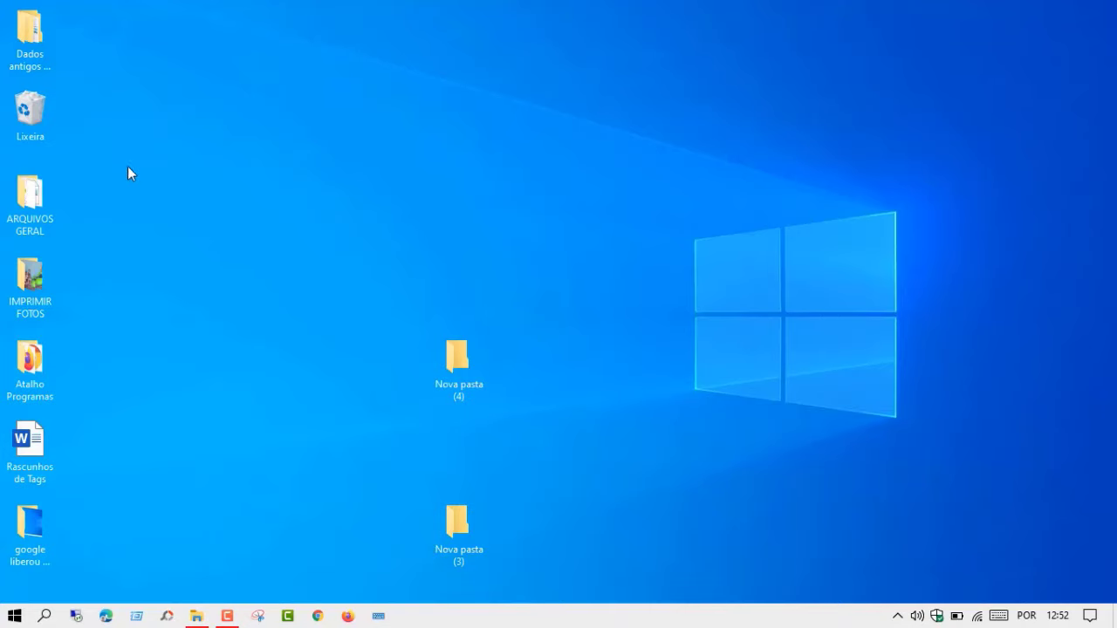
{"action": "double_click", "coordinate": [46, 113]}
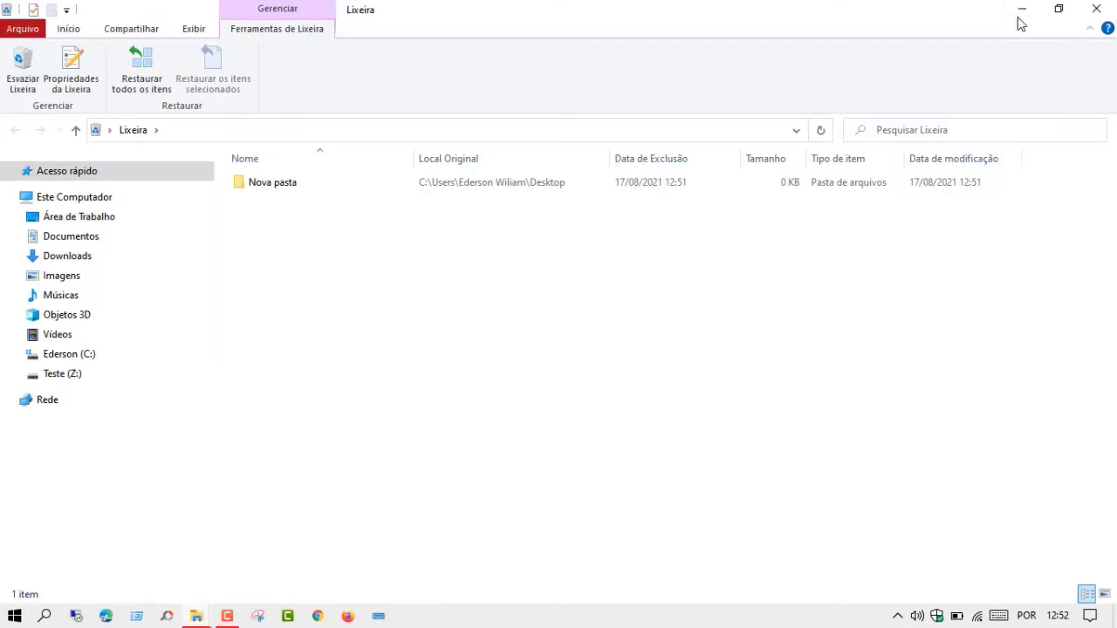
{"action": "left_click", "coordinate": [1096, 8]}
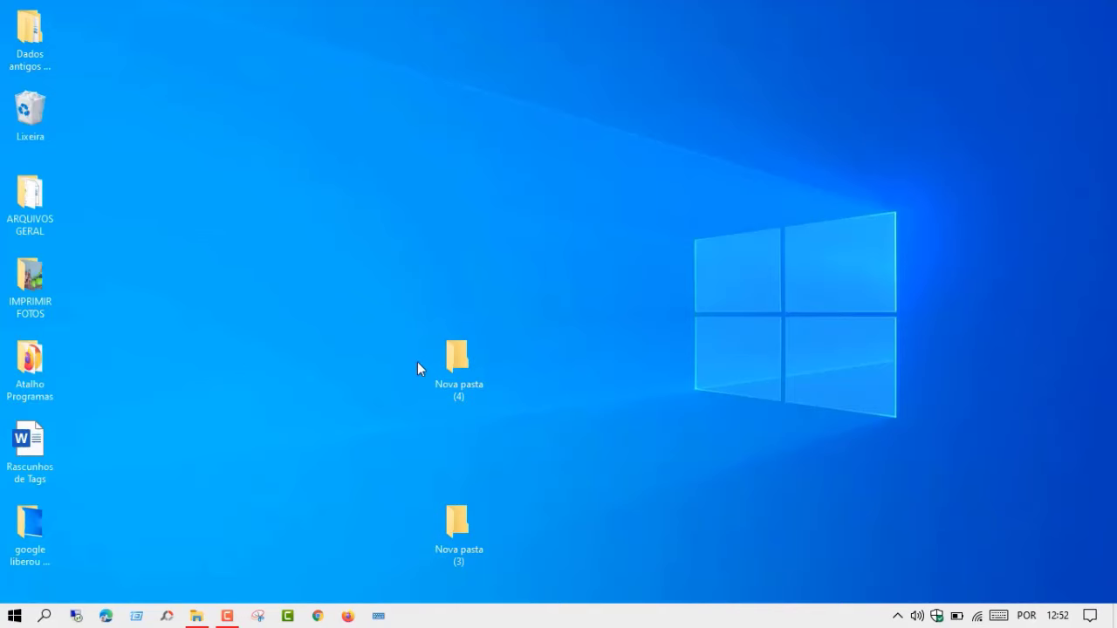
Move the Nova pasta (4) and Nova pasta (3) folders higher up the desktop, with Nova pasta (4) above.
{"action": "left_click_drag", "start_coordinate": [439, 358], "coordinate": [511, 67]}
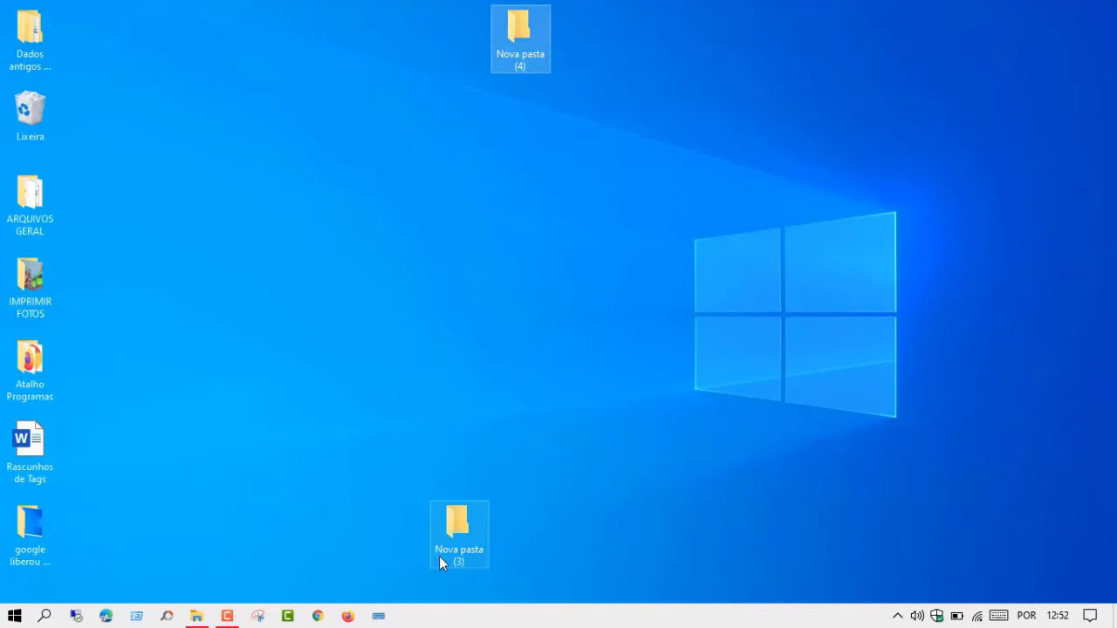
{"action": "left_click_drag", "start_coordinate": [441, 556], "coordinate": [532, 232]}
{"action": "left_click", "coordinate": [595, 160]}
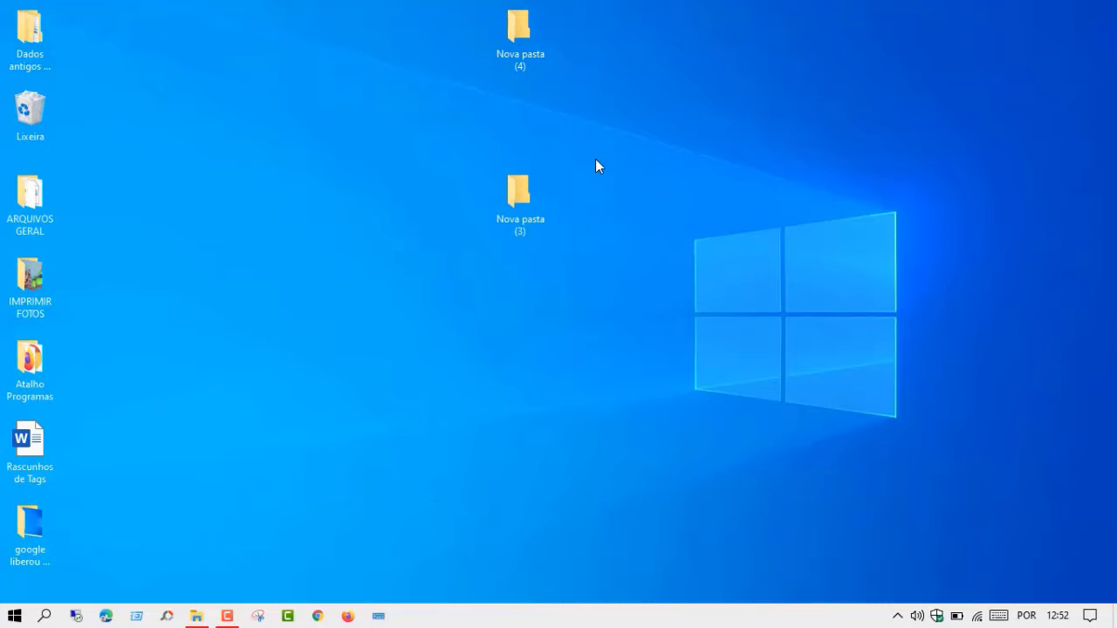
{"action": "left_click_drag", "start_coordinate": [411, 5], "coordinate": [643, 289]}
{"action": "right_click", "coordinate": [518, 186]}
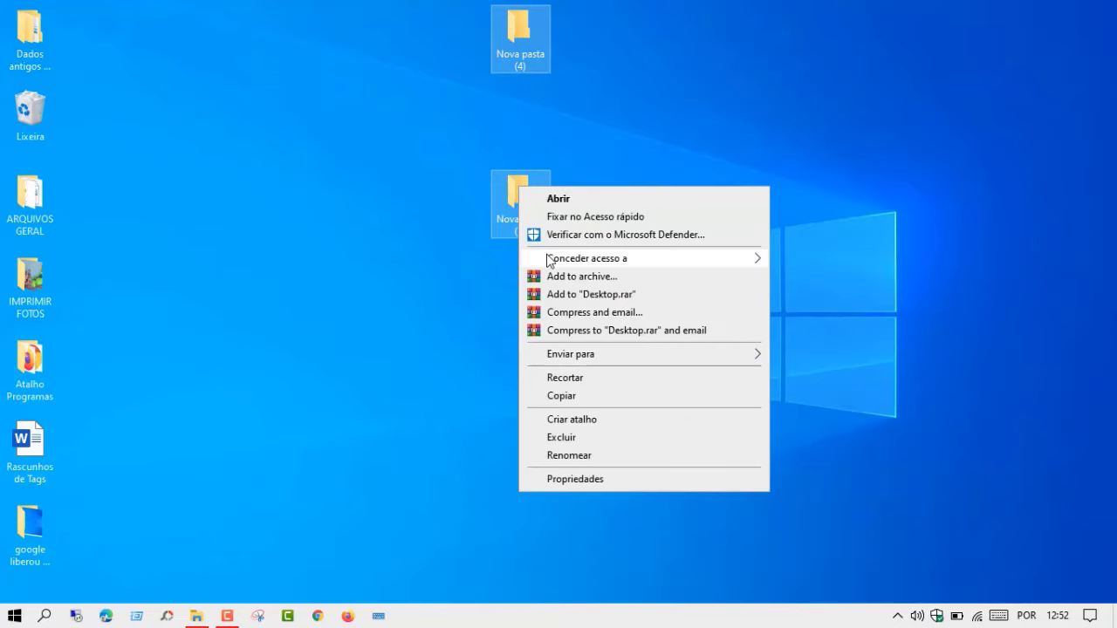
{"action": "left_click", "coordinate": [418, 356]}
{"action": "left_click", "coordinate": [418, 356]}
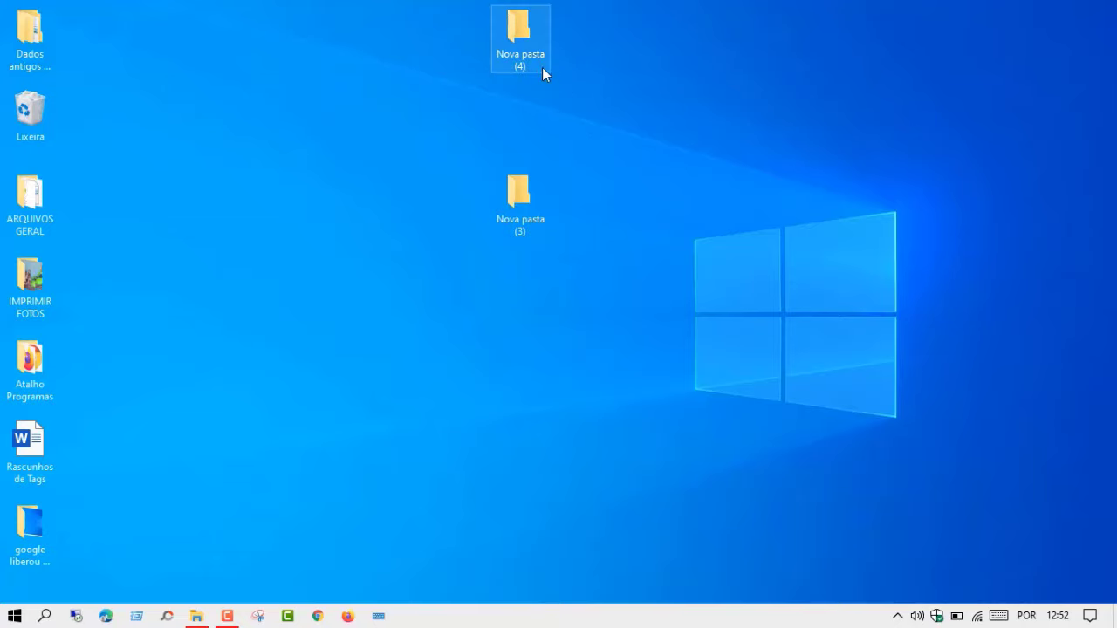
Compress the Nova pasta (4) folder into Nova pasta (4).rar with the option to delete files after archiving.
{"action": "mouse_move", "coordinate": [536, 61]}
{"action": "mouse_move", "coordinate": [522, 42]}
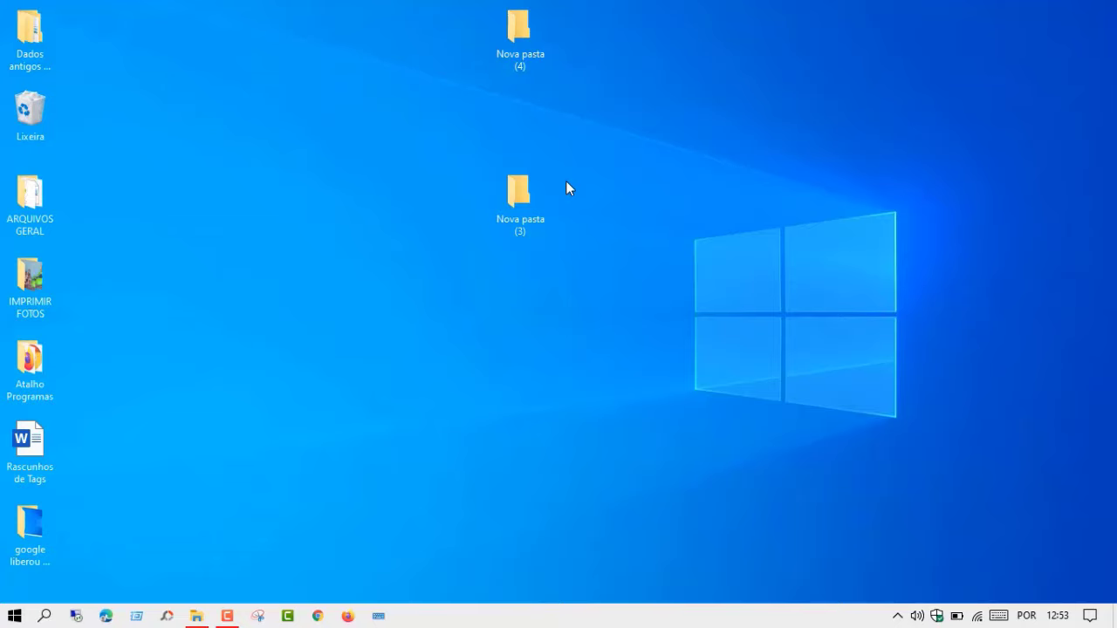
{"action": "right_click", "coordinate": [527, 44]}
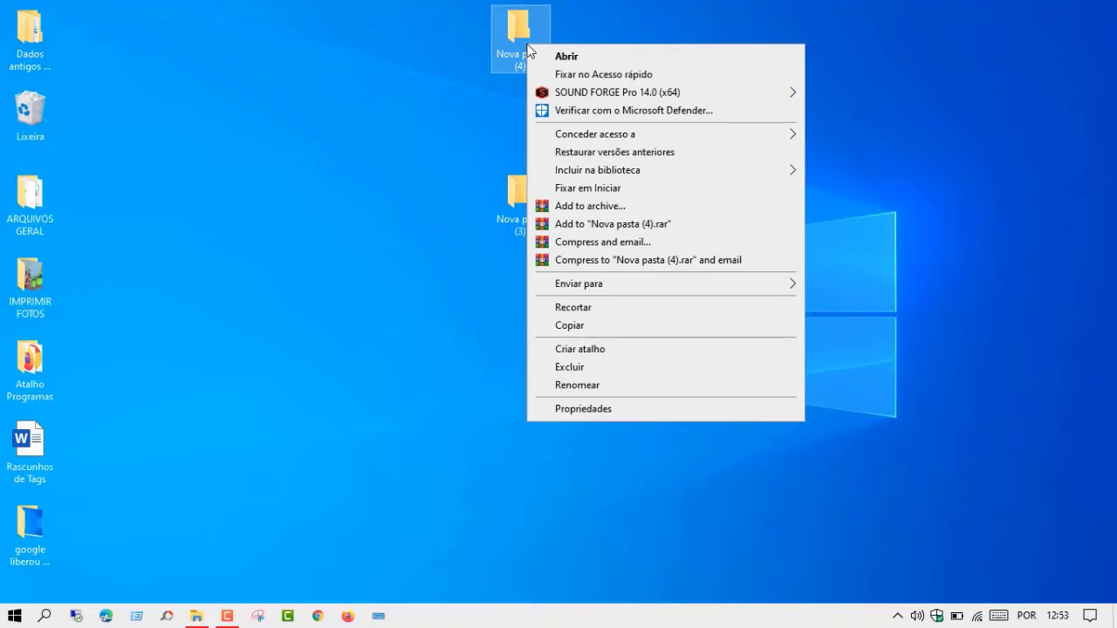
{"action": "left_click", "coordinate": [647, 212]}
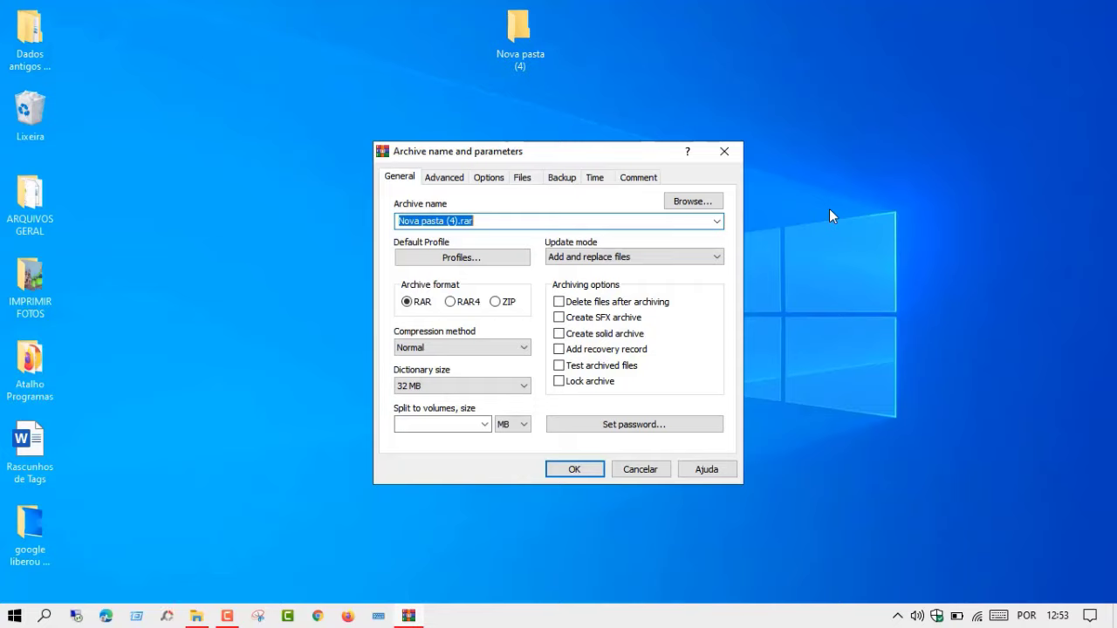
{"action": "left_click", "coordinate": [559, 302]}
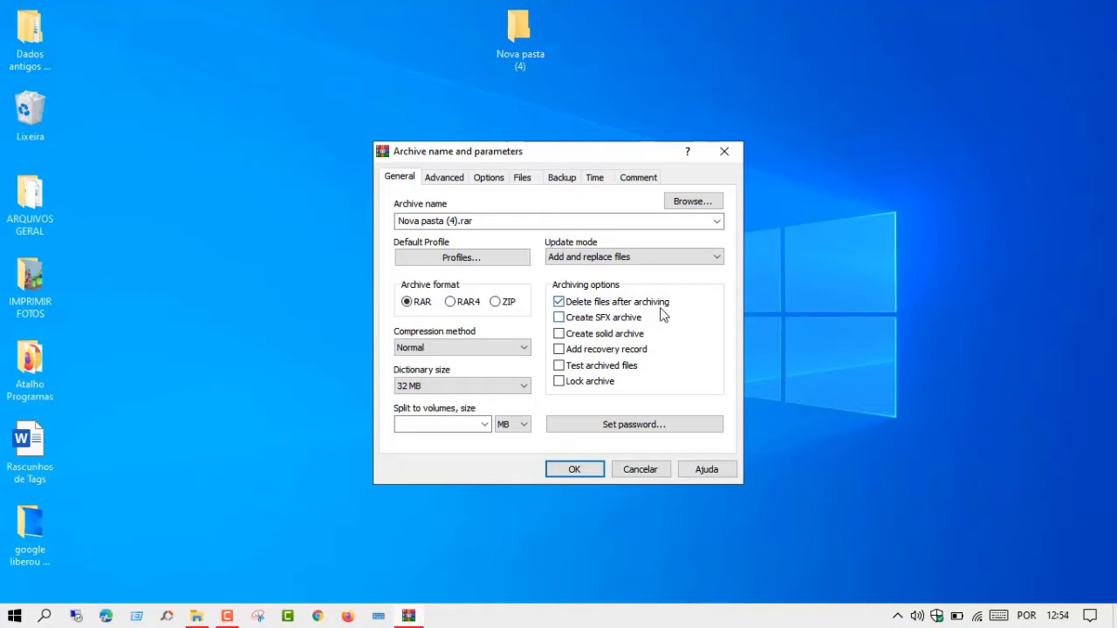
{"action": "left_click", "coordinate": [584, 470]}
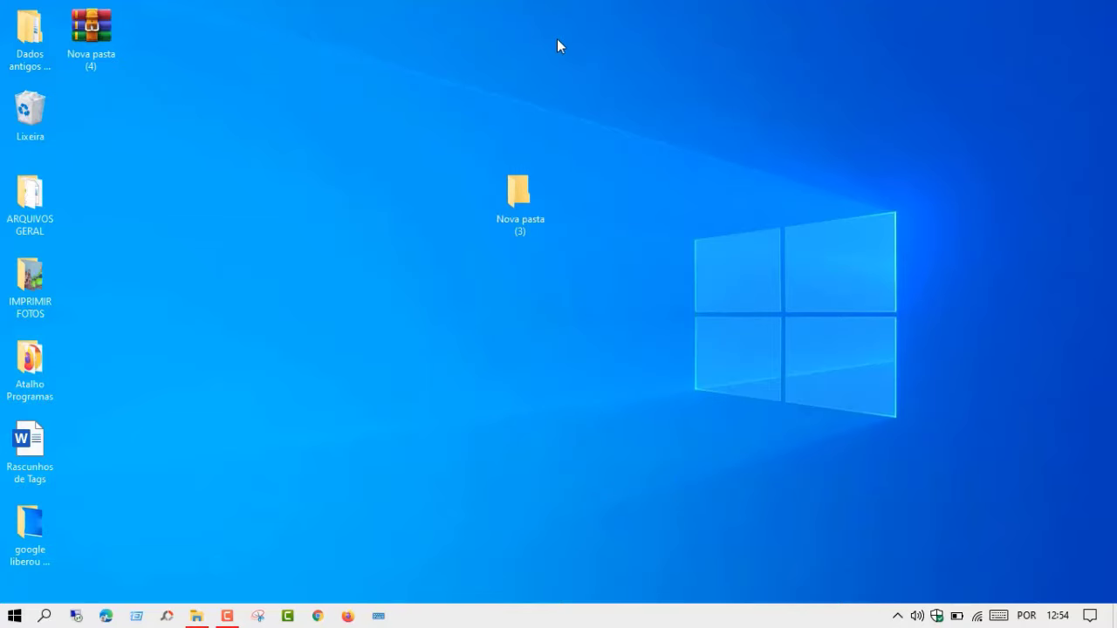
Move the Nova pasta (4) archive to an empty area of the desktop and delete it permanently.
{"action": "left_click_drag", "start_coordinate": [90, 30], "coordinate": [833, 65]}
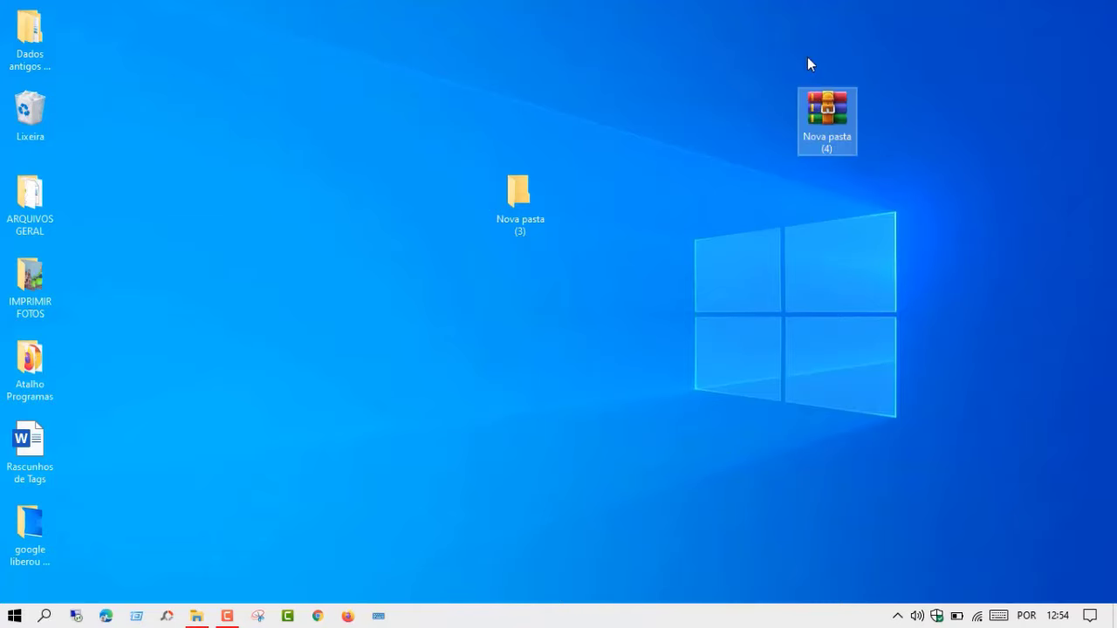
{"action": "left_click", "coordinate": [1063, 202]}
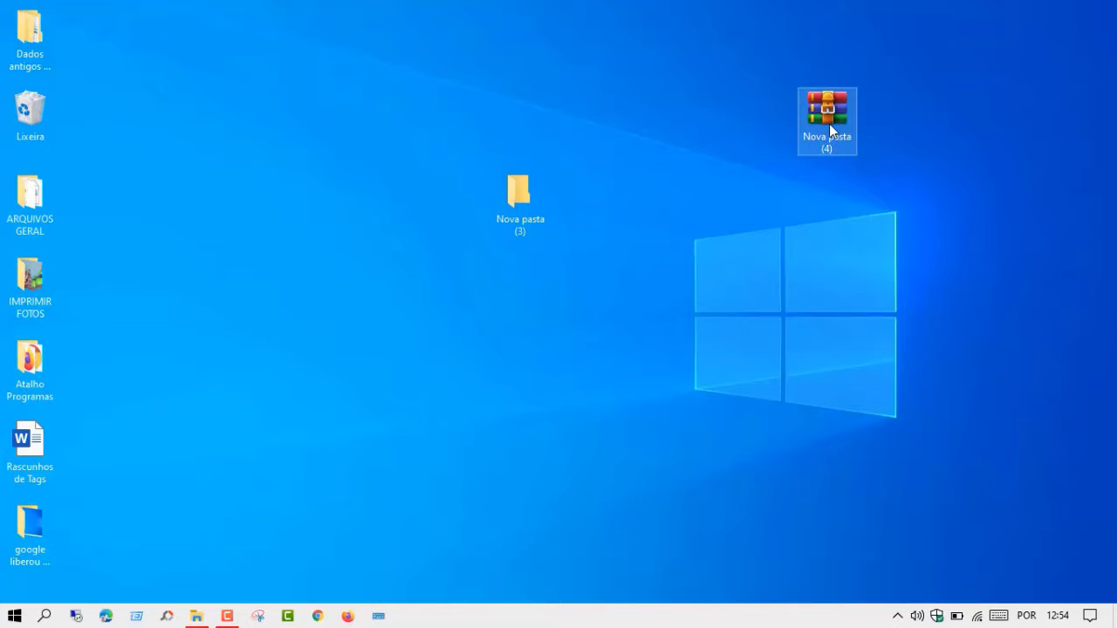
{"action": "key", "text": "shift+Delete"}
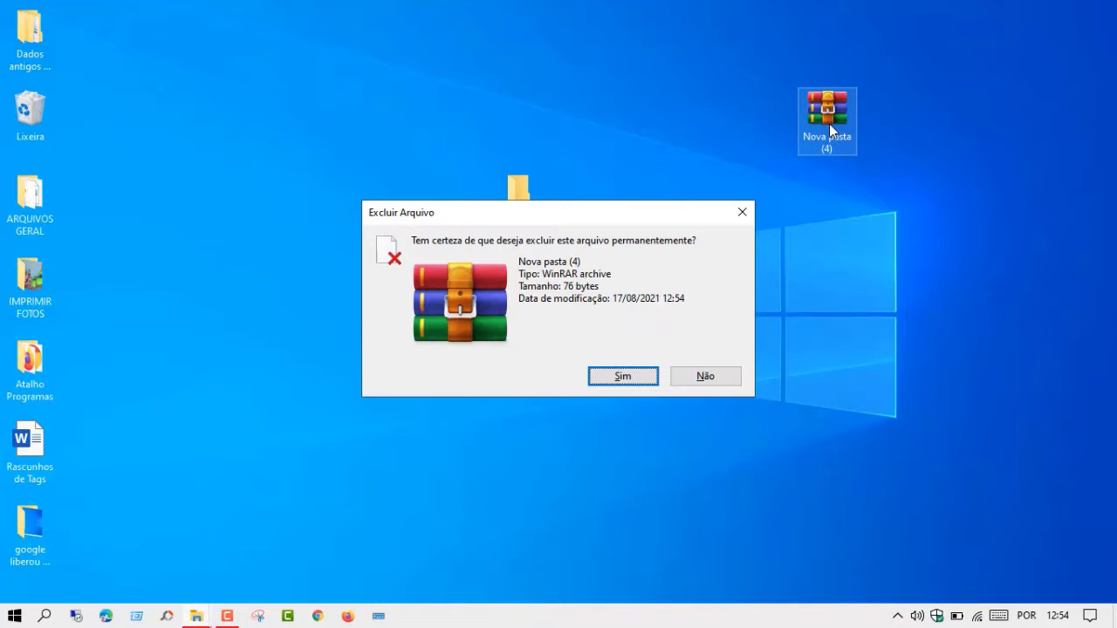
{"action": "key", "text": "Return"}
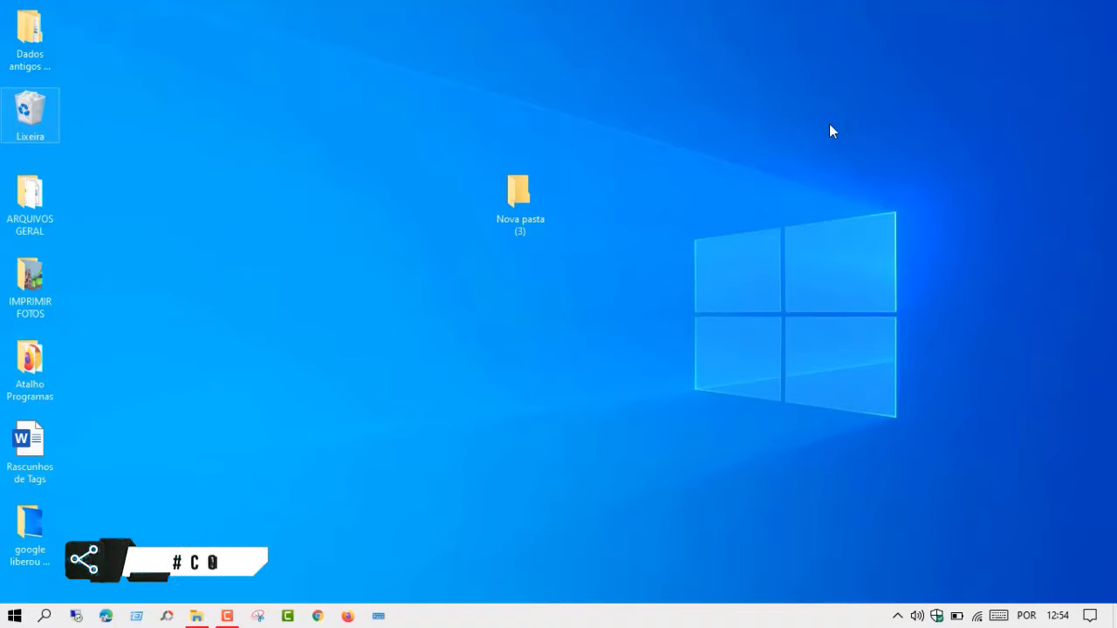
Compress the Nova pasta (3) folder into Nova pasta (3).rar with the option to delete files after archiving.
{"action": "right_click", "coordinate": [527, 203]}
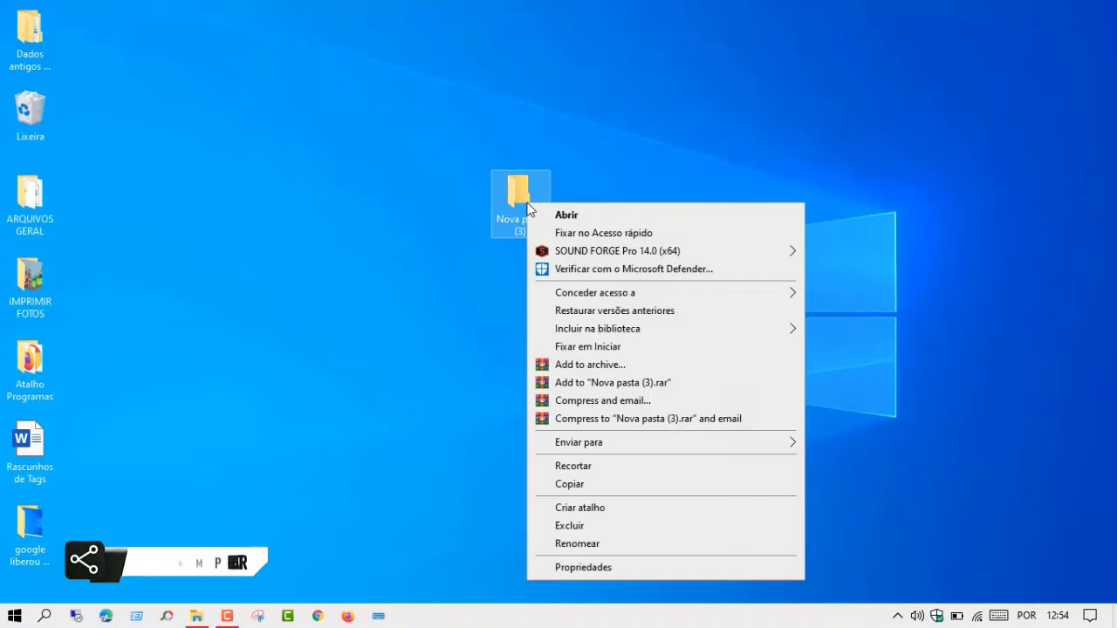
{"action": "left_click", "coordinate": [590, 365]}
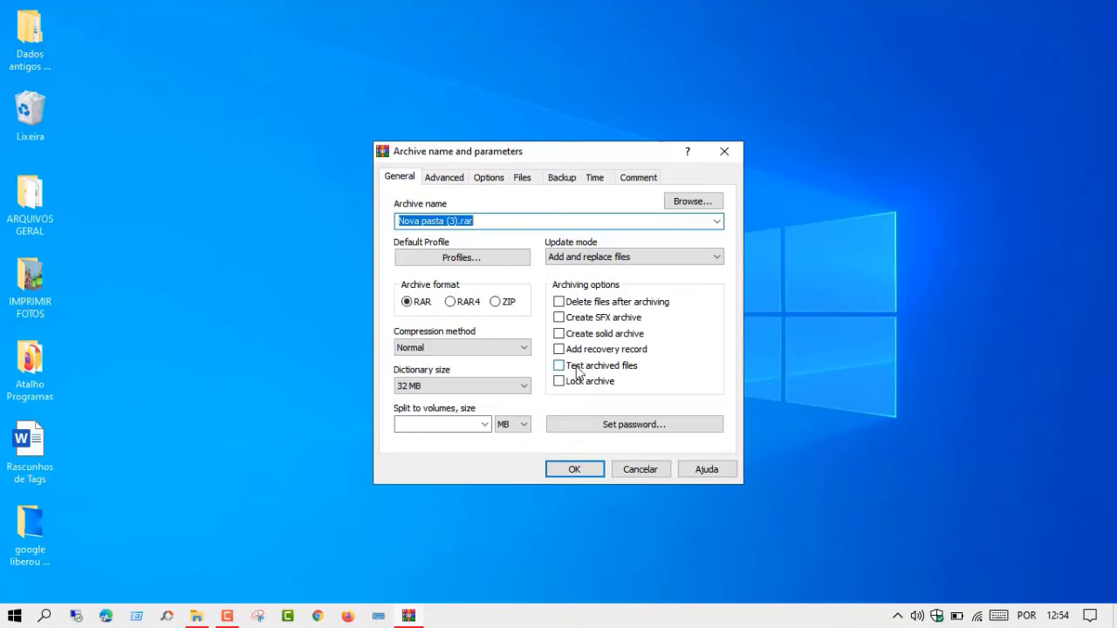
{"action": "left_click", "coordinate": [558, 302]}
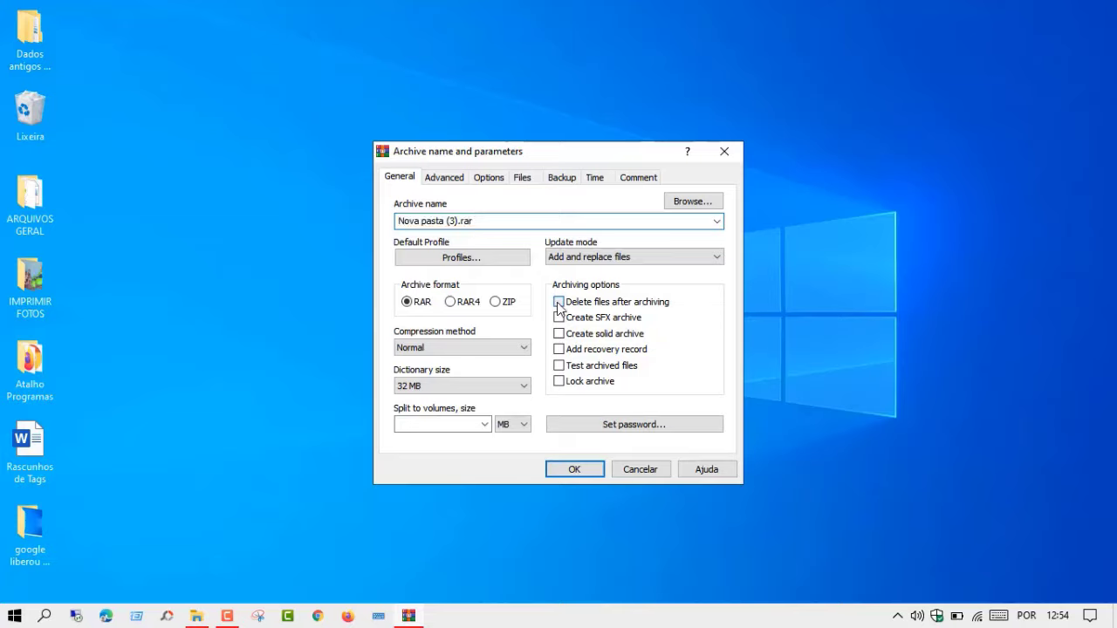
{"action": "left_click", "coordinate": [574, 469]}
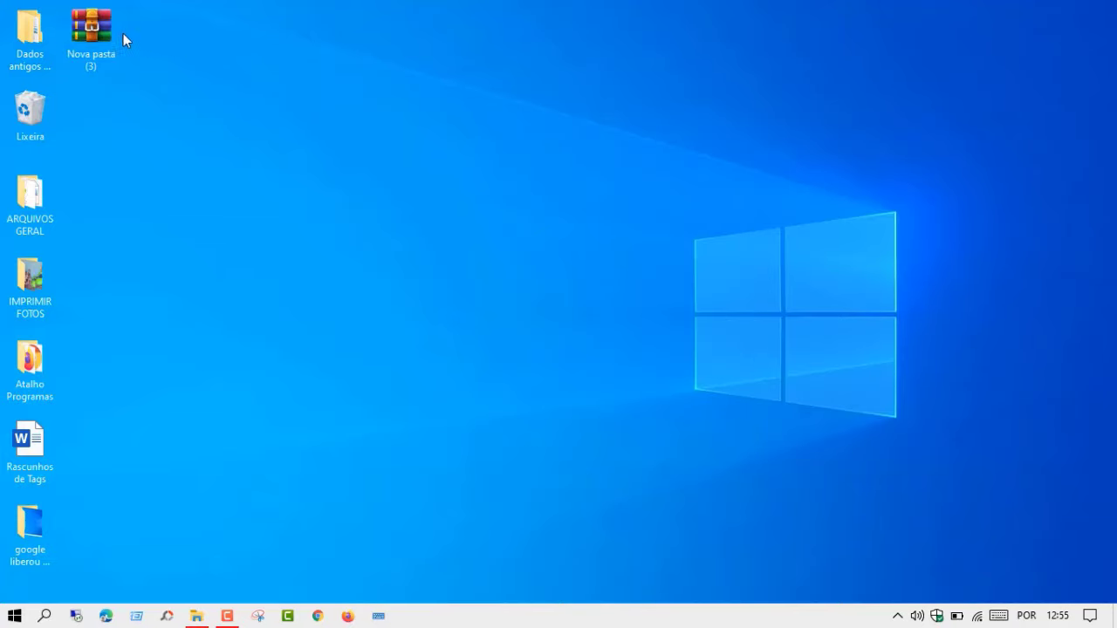
Move the Nova pasta (3) archive to the upper middle of the desktop and delete it to the Recycle Bin.
{"action": "left_click_drag", "start_coordinate": [118, 35], "coordinate": [550, 156]}
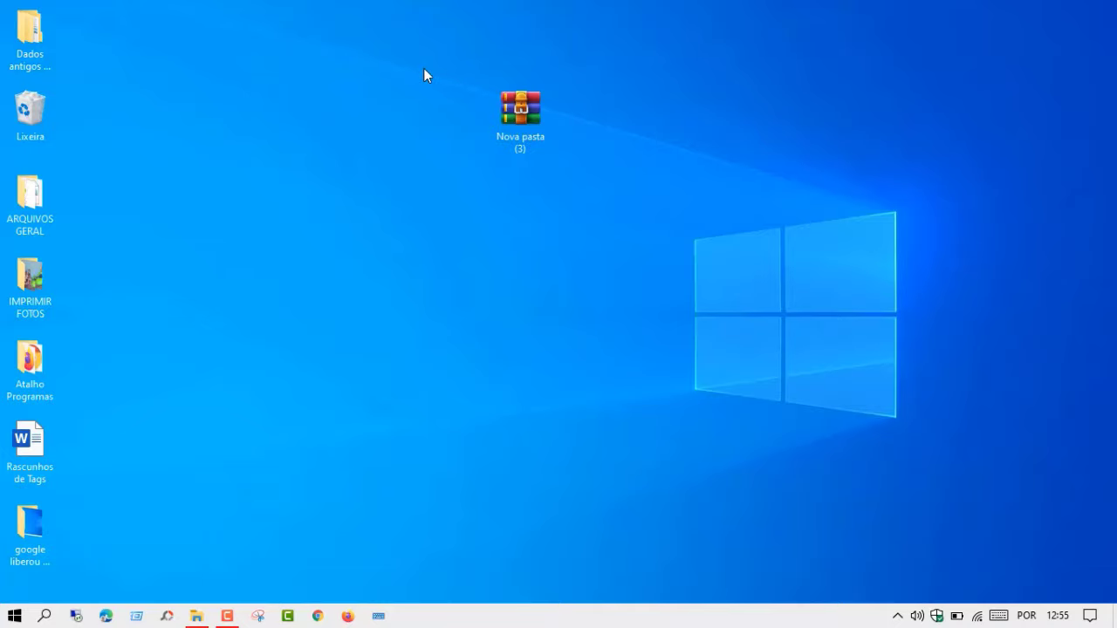
{"action": "left_click_drag", "start_coordinate": [424, 69], "coordinate": [551, 143]}
{"action": "right_click", "coordinate": [552, 144]}
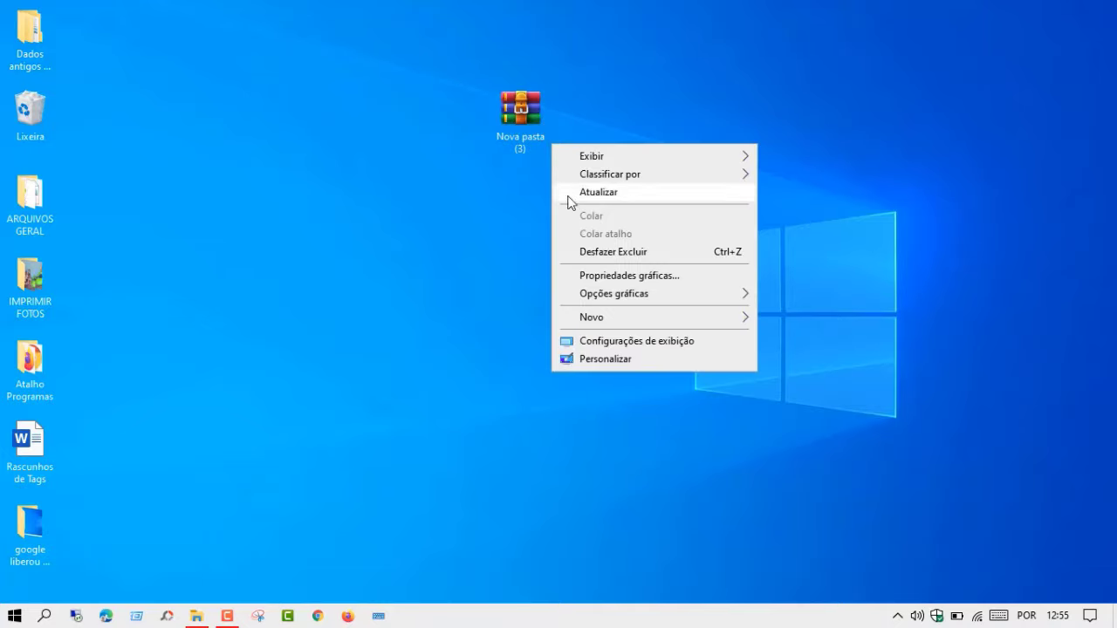
{"action": "left_click", "coordinate": [491, 200]}
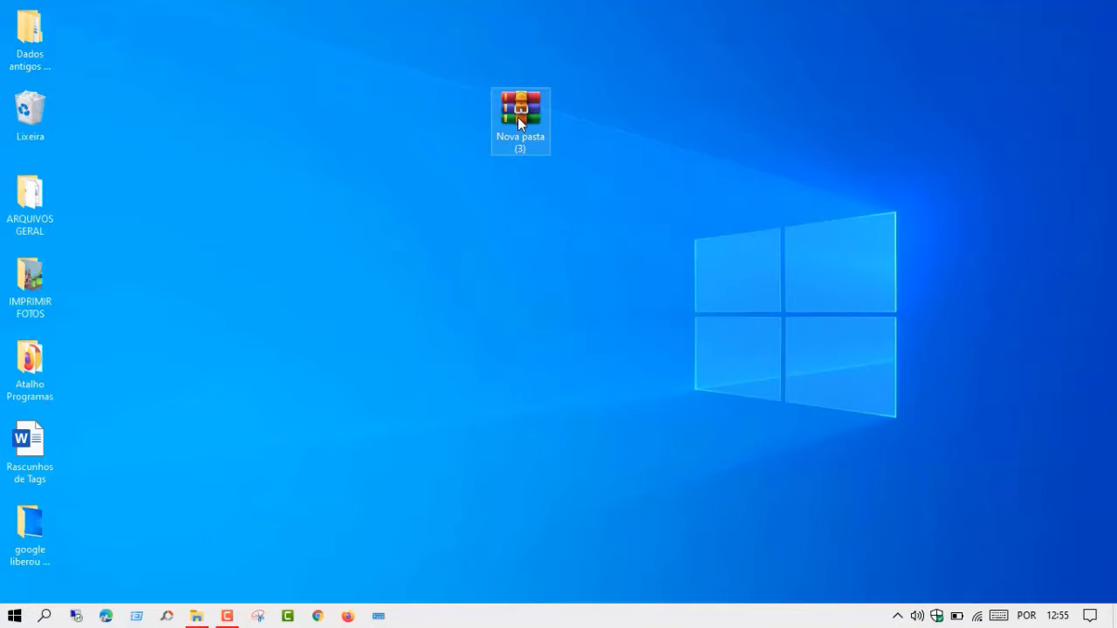
{"action": "key", "text": "Delete"}
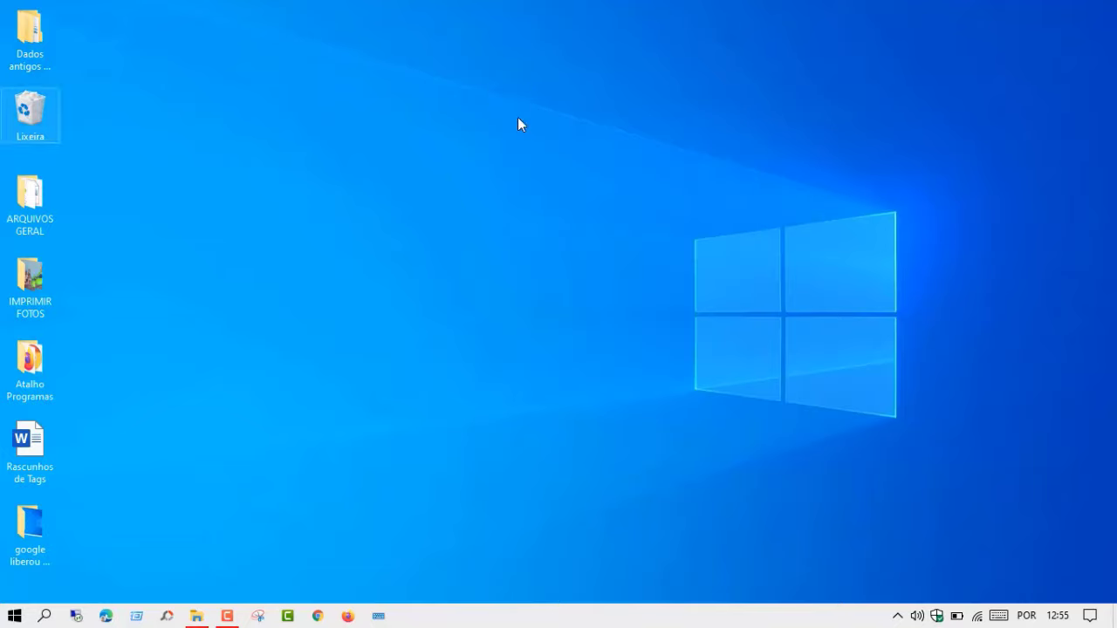
Empty the Recycle Bin (Lixeira), permanently deleting its contents.
{"action": "right_click", "coordinate": [26, 108]}
{"action": "left_click", "coordinate": [61, 133]}
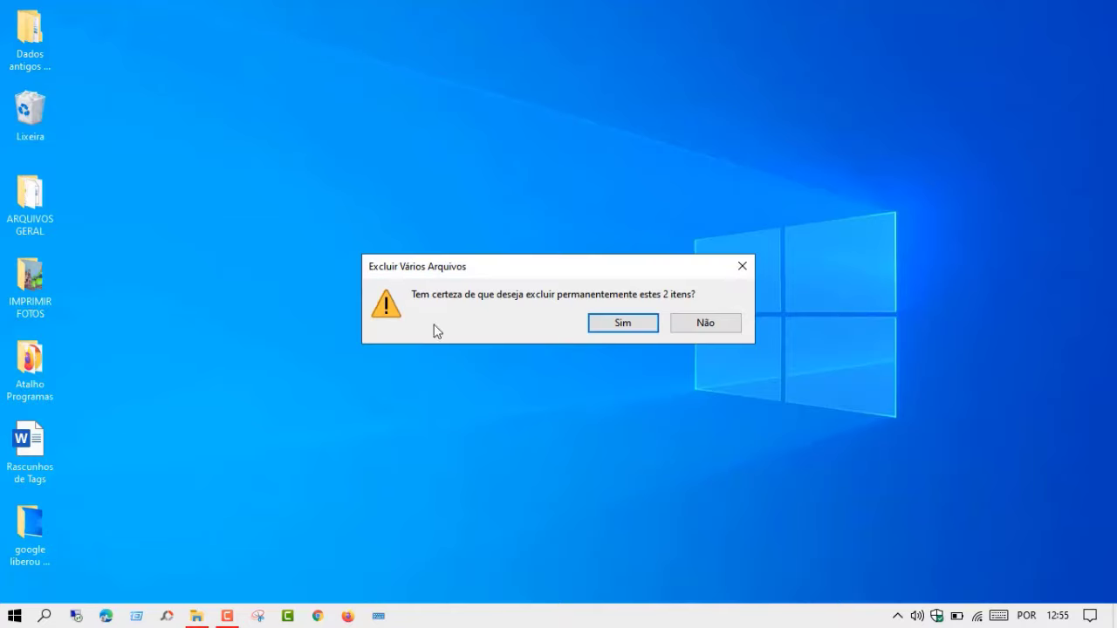
{"action": "left_click", "coordinate": [636, 325]}
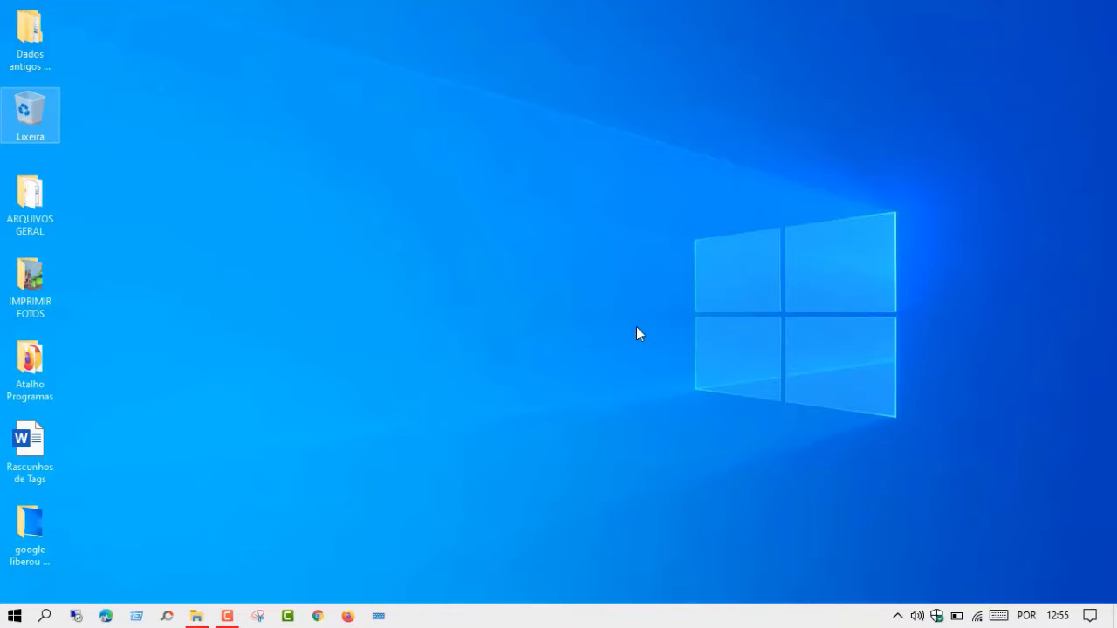